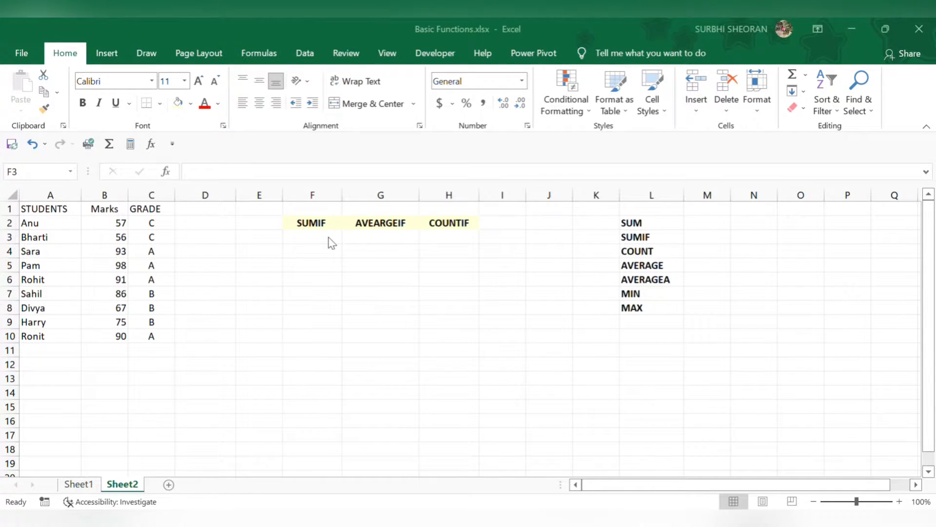
Total the marks of the grade A students in cell F3 with the formula =SUMIF(C2:C10,"A",B2:B10).
{"action": "double_click", "coordinate": [309, 239]}
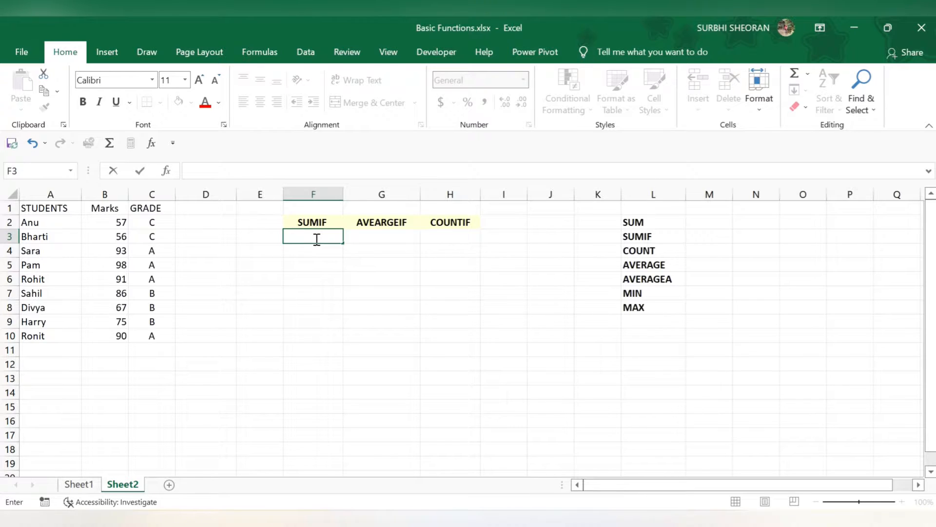
{"action": "type", "text": "=sum"}
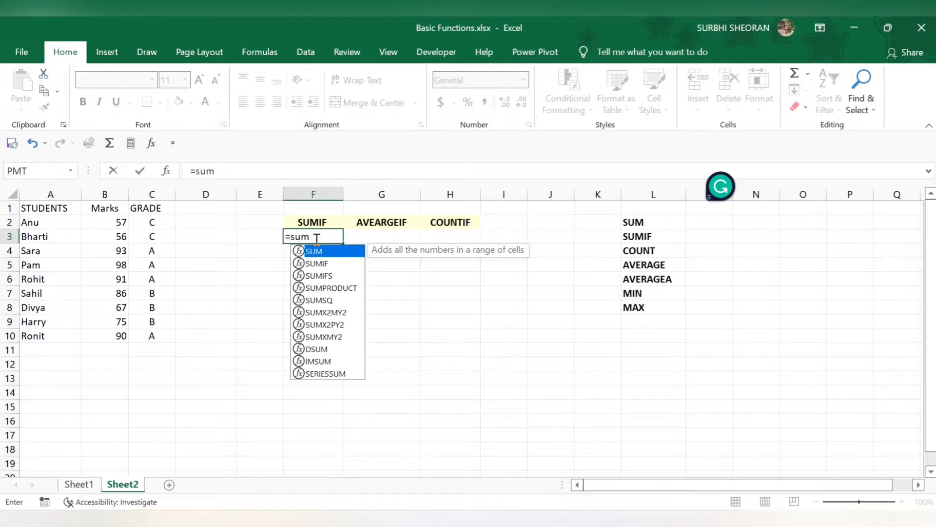
{"action": "type", "text": "if"}
{"action": "double_click", "coordinate": [320, 251]}
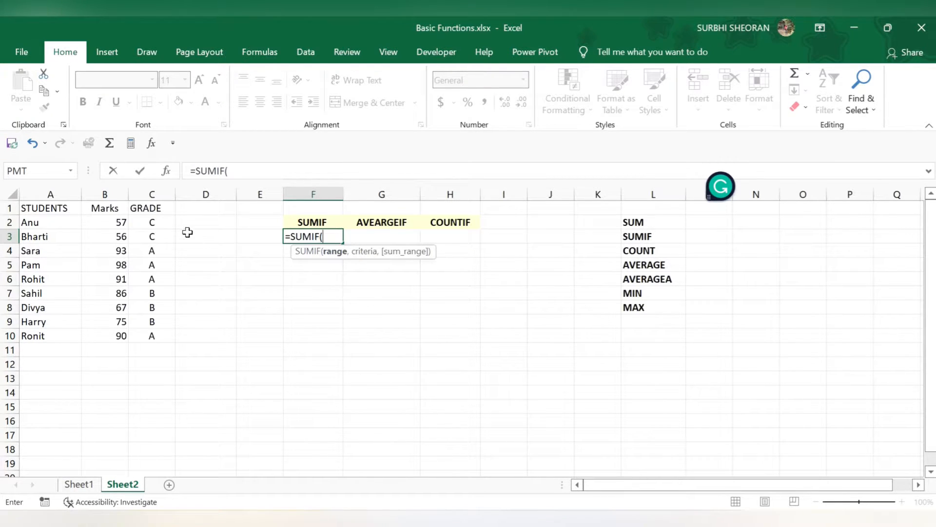
{"action": "left_click", "coordinate": [159, 220]}
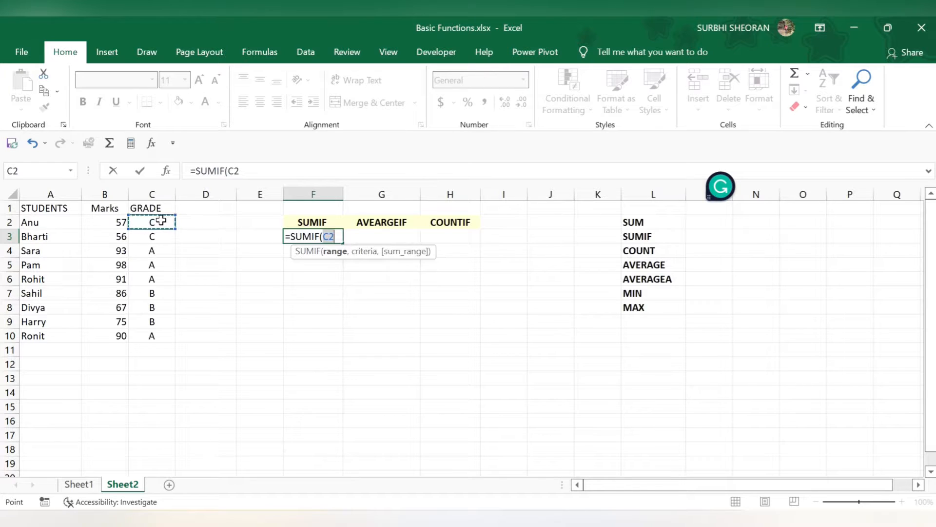
{"action": "left_click_drag", "start_coordinate": [161, 220], "coordinate": [161, 336]}
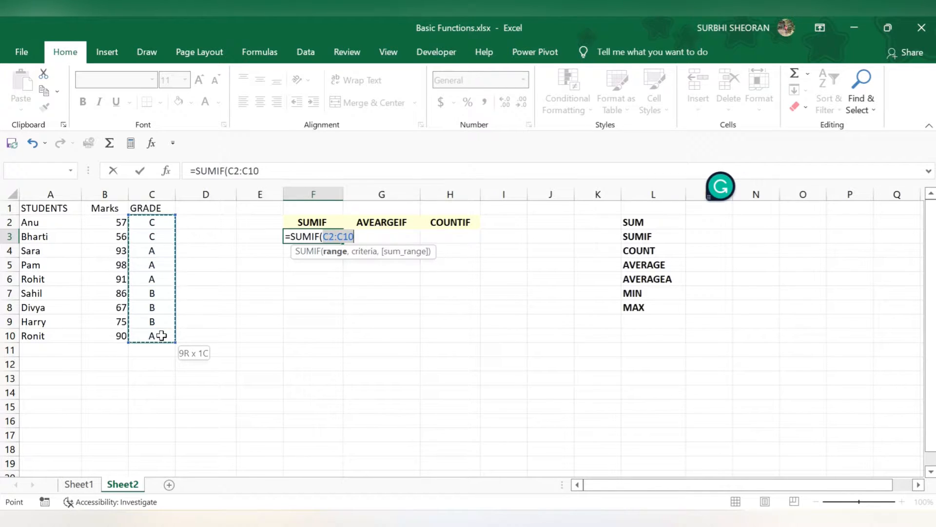
{"action": "type", "text": ",\"A"}
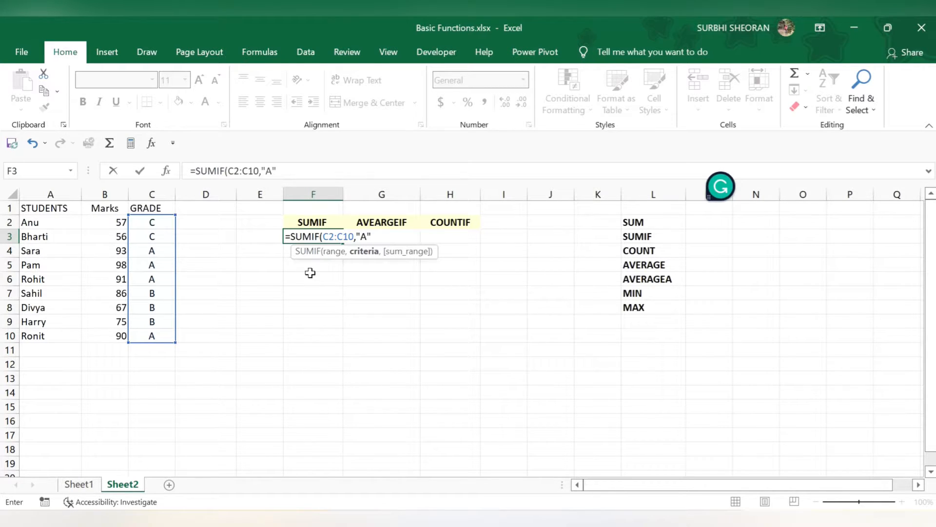
{"action": "type", "text": ","}
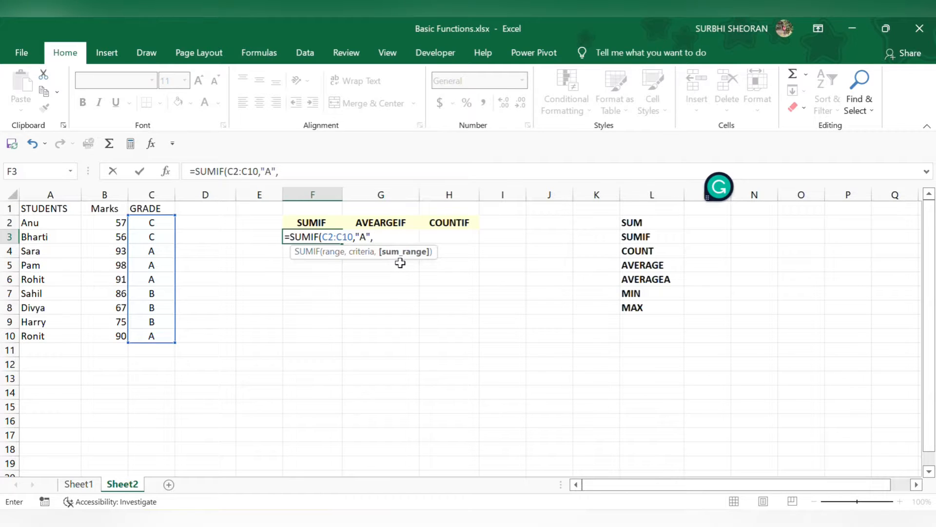
{"action": "left_click", "coordinate": [118, 224]}
{"action": "left_click_drag", "start_coordinate": [117, 224], "coordinate": [111, 337]}
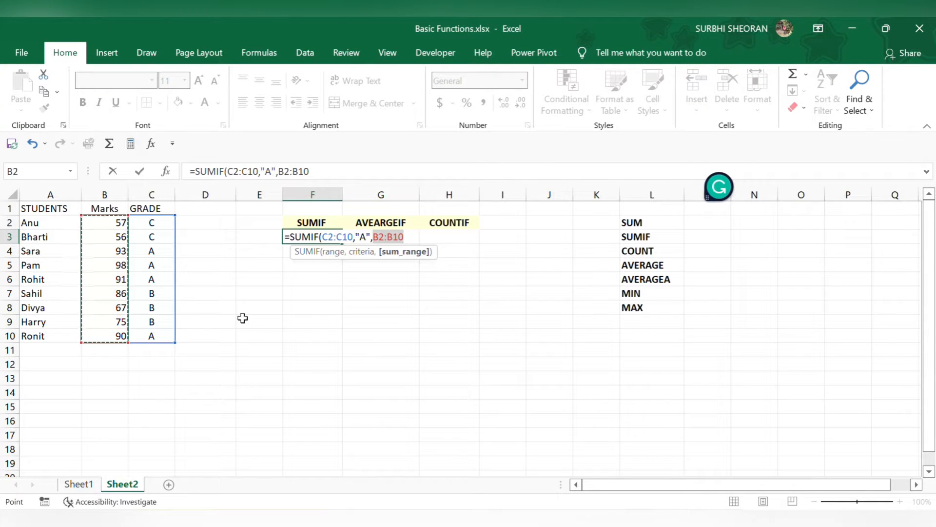
{"action": "type", "text": ")"}
{"action": "key", "text": "Return"}
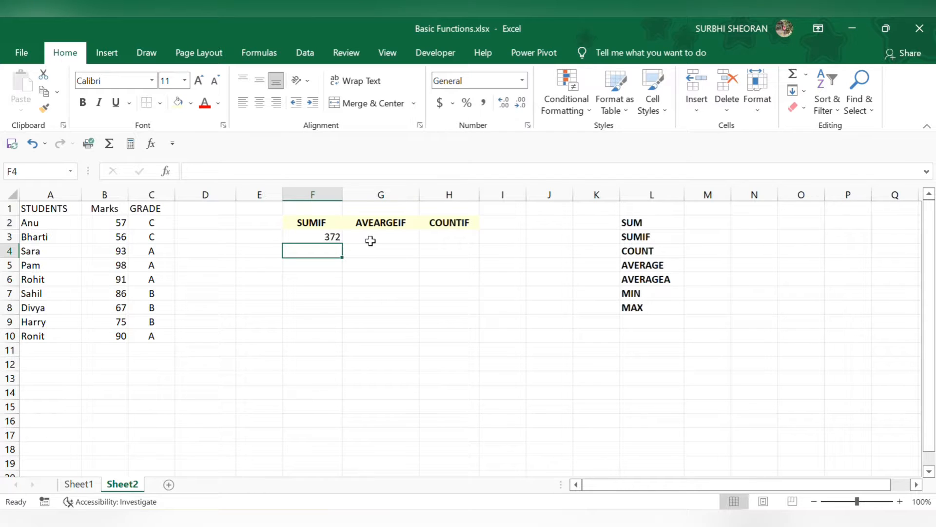
Average the marks of the grade A students in cell G3 with the formula =AVERAGEIF(C2:C10,"A",B2:B10).
{"action": "left_click", "coordinate": [371, 241]}
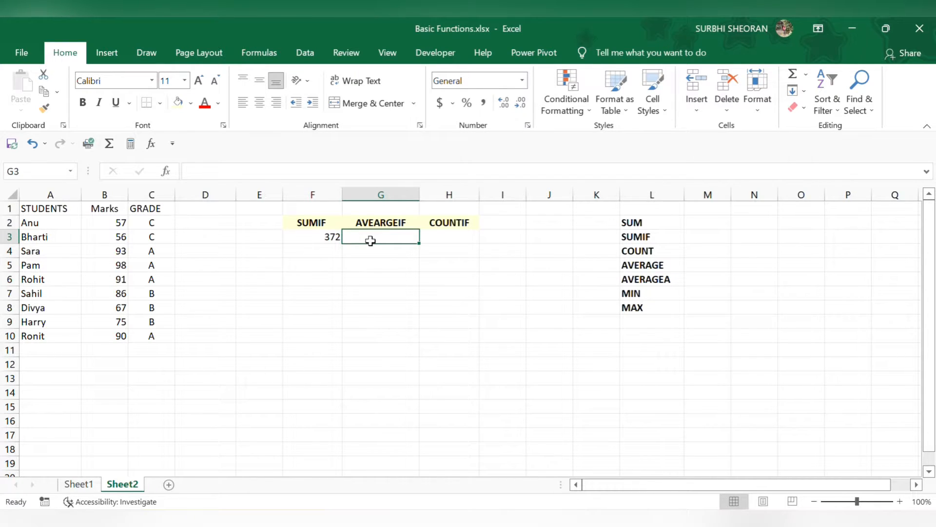
{"action": "type", "text": "=aver"}
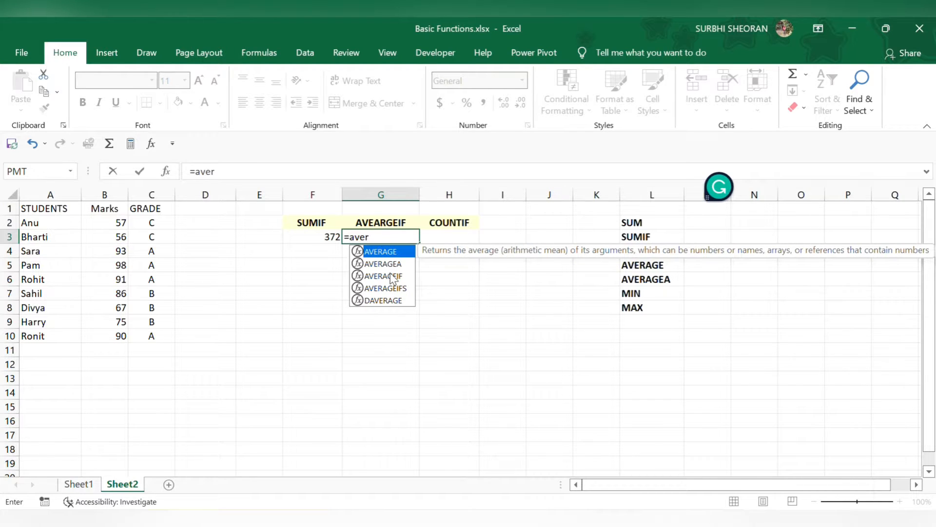
{"action": "double_click", "coordinate": [393, 276]}
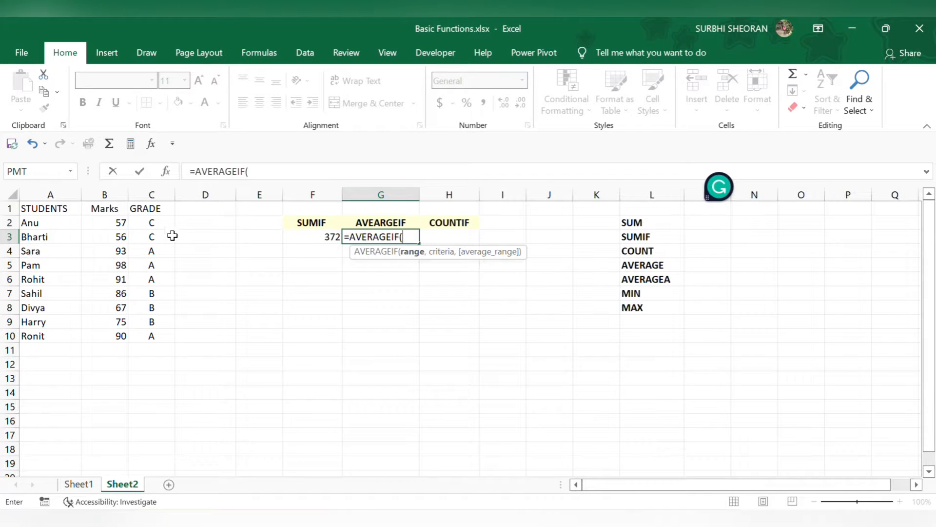
{"action": "left_click_drag", "start_coordinate": [154, 222], "coordinate": [158, 337]}
{"action": "type", "text": ",\"A"}
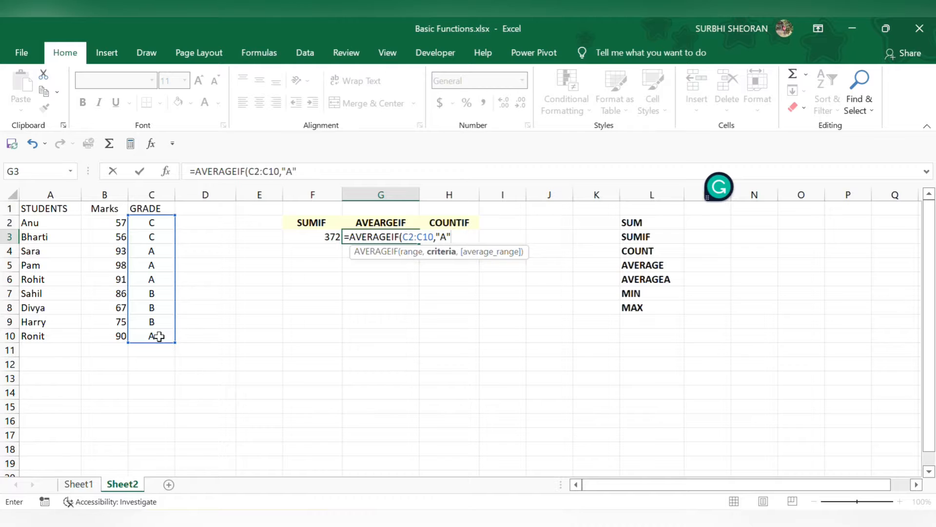
{"action": "type", "text": "\","}
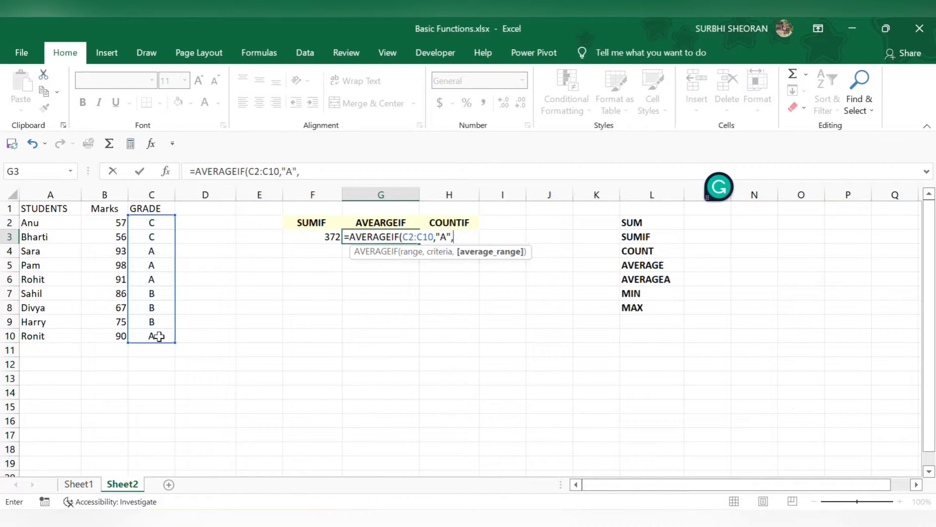
{"action": "left_click", "coordinate": [112, 223]}
{"action": "left_click_drag", "start_coordinate": [112, 224], "coordinate": [115, 337]}
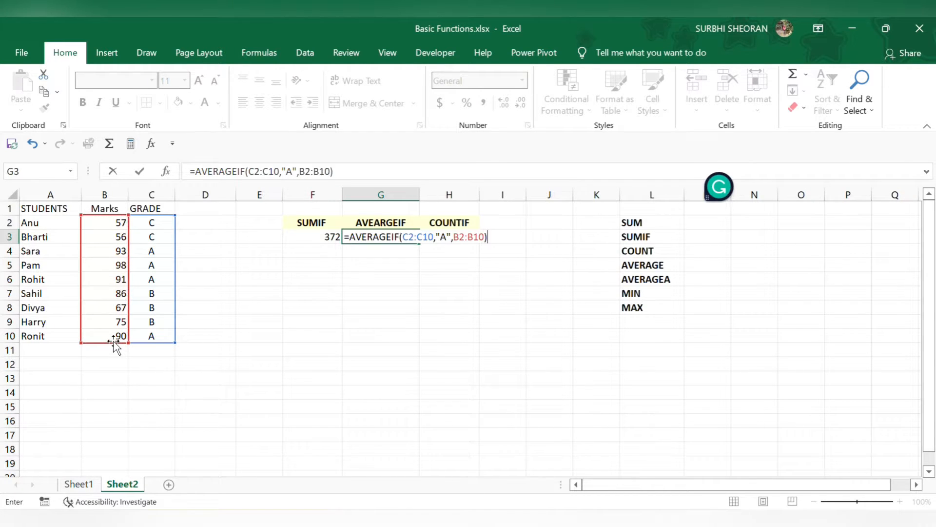
{"action": "key", "text": "Return"}
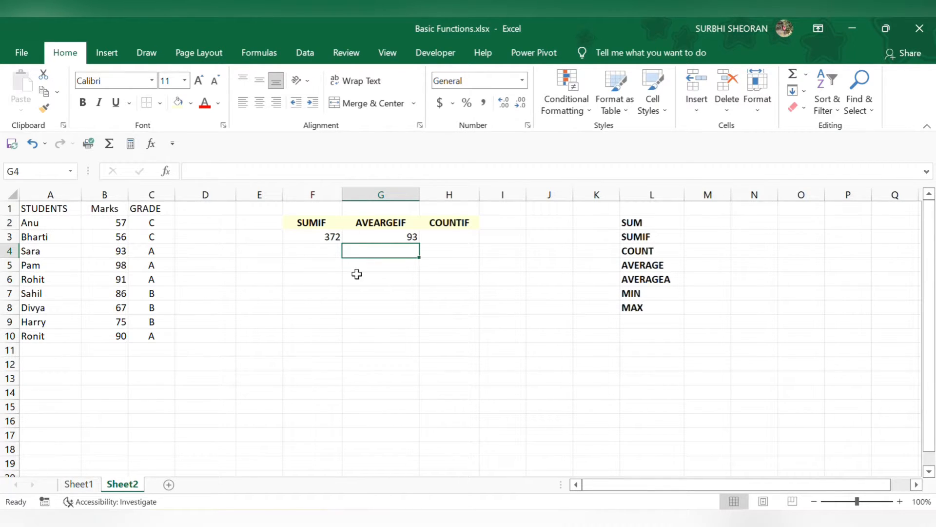
Count the students with grade A in cell H3 with the formula =COUNTIF(C2:C10,"A").
{"action": "left_click", "coordinate": [443, 238]}
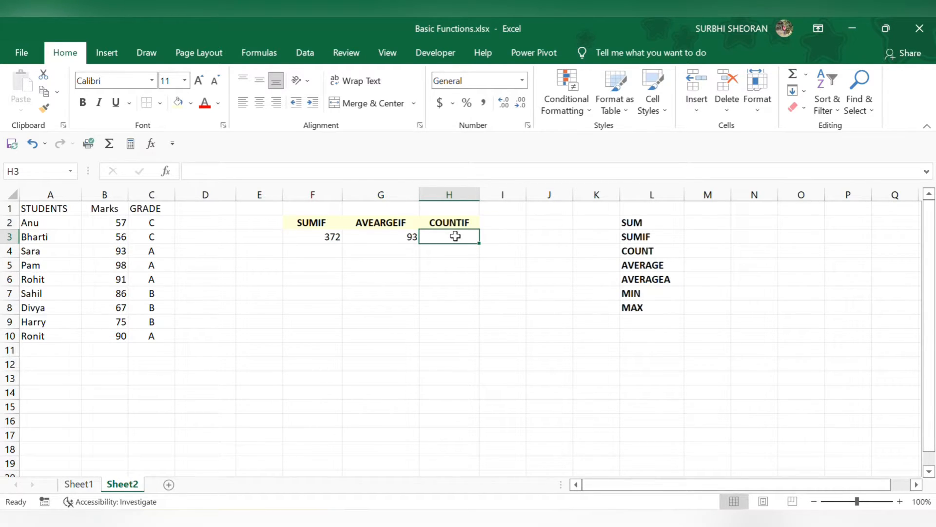
{"action": "type", "text": "="}
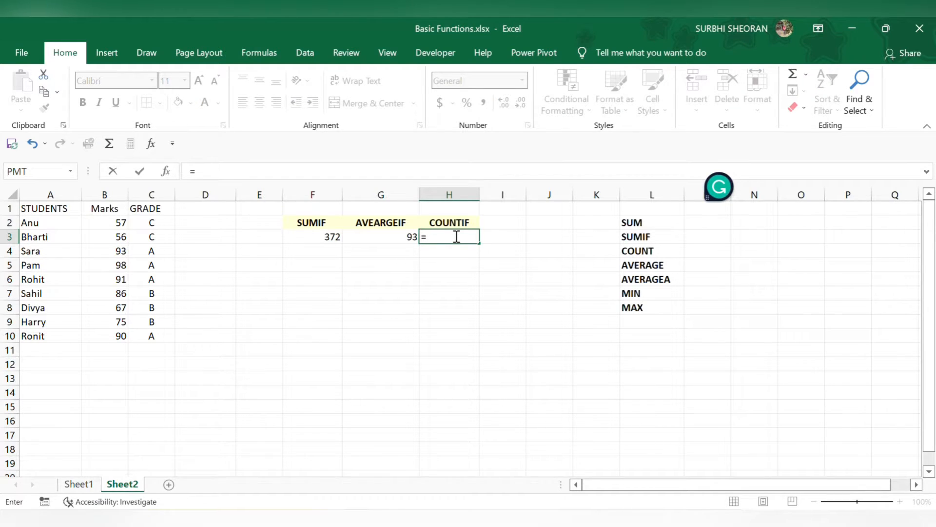
{"action": "type", "text": "c"}
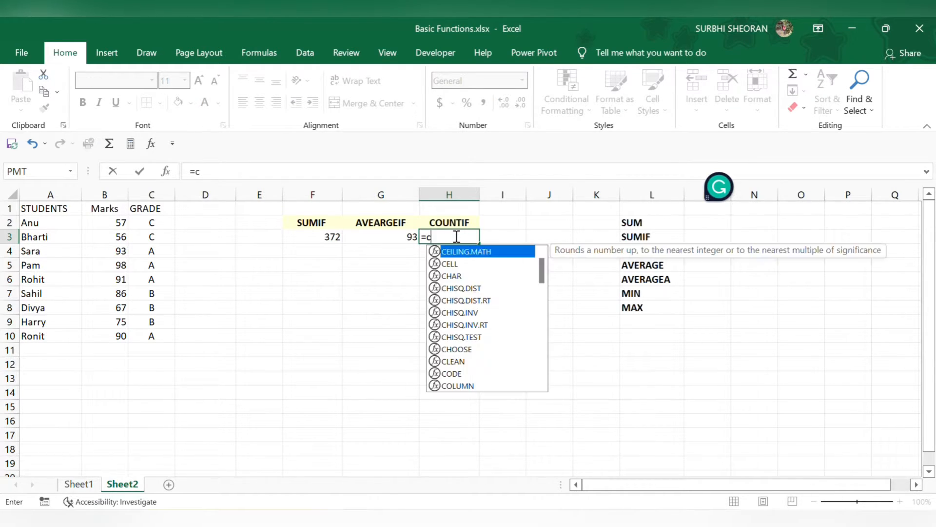
{"action": "type", "text": "ounti"}
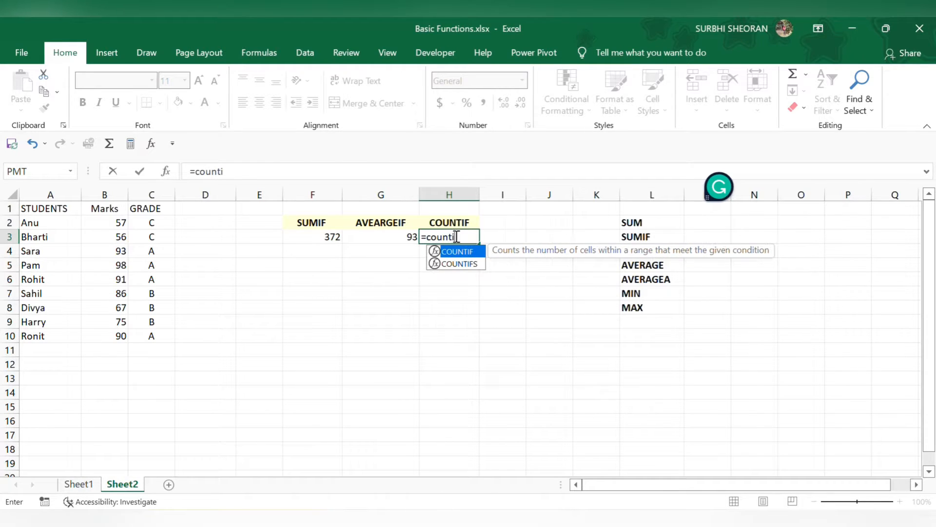
{"action": "type", "text": "f"}
{"action": "double_click", "coordinate": [461, 251]}
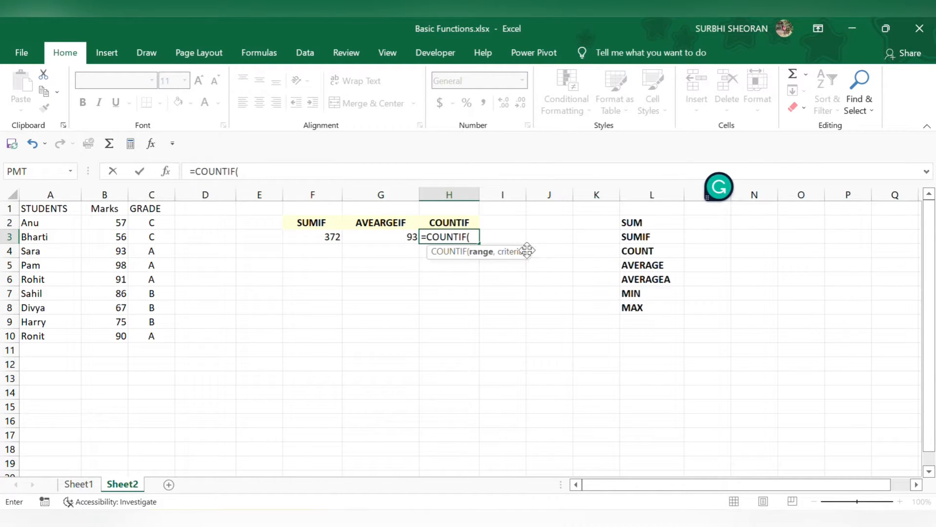
{"action": "left_click_drag", "start_coordinate": [160, 220], "coordinate": [158, 343]}
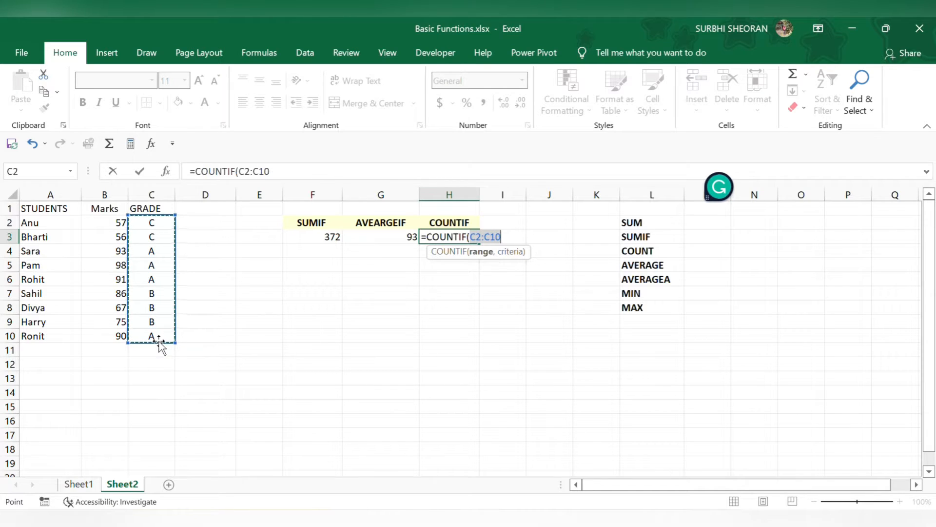
{"action": "type", "text": ","}
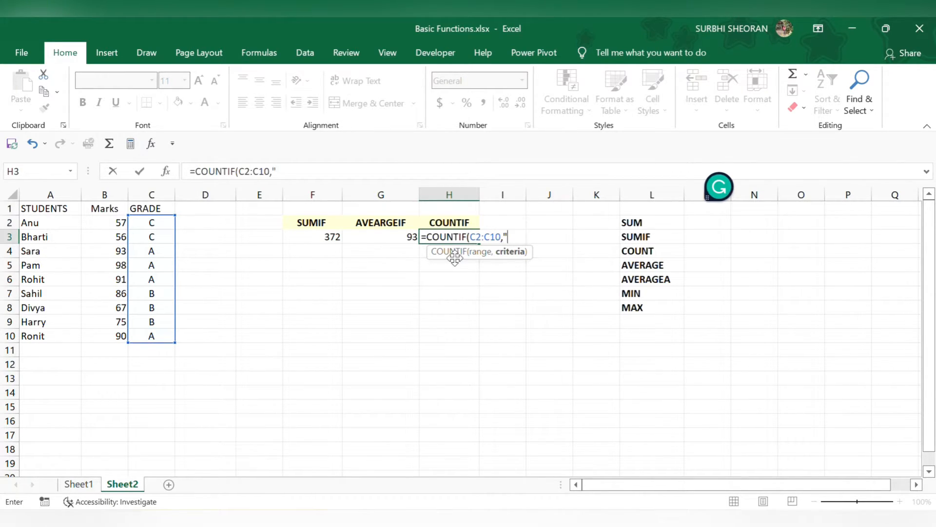
{"action": "type", "text": "\"A\")"}
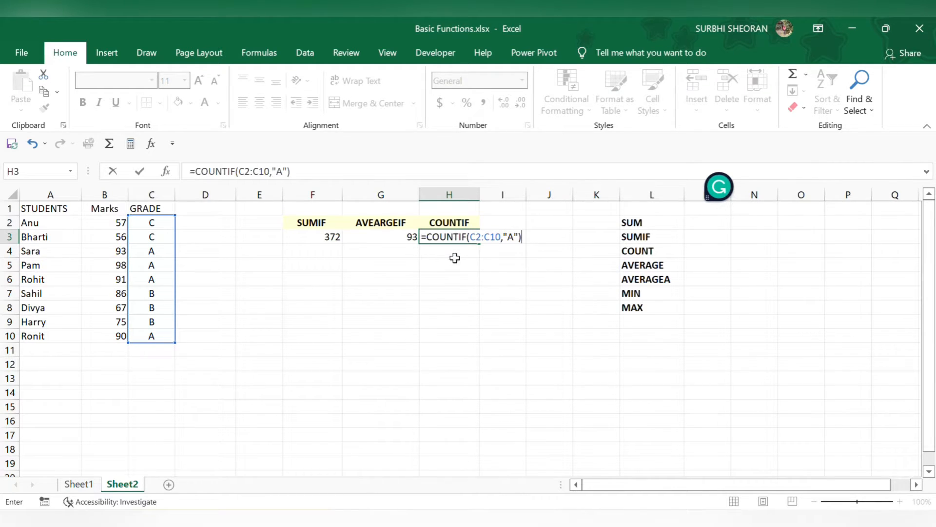
{"action": "key", "text": "Return"}
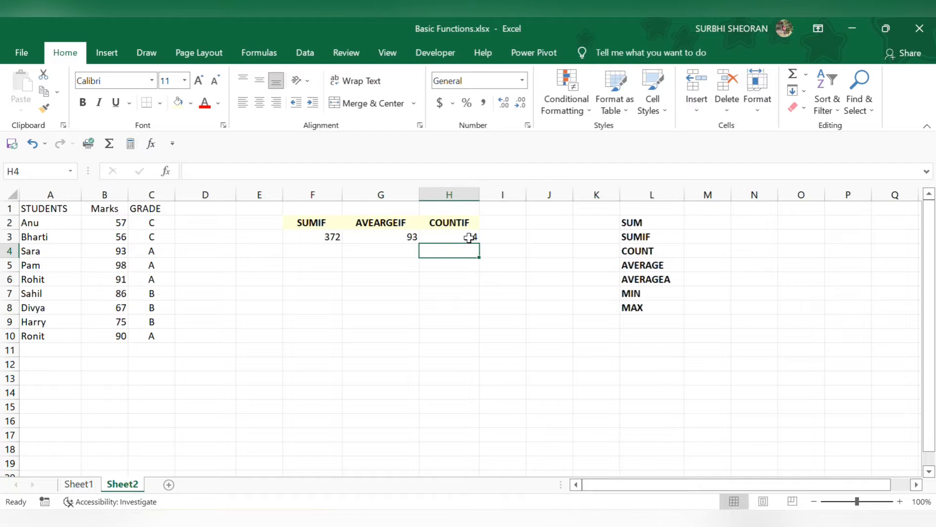
{"action": "left_click", "coordinate": [467, 238]}
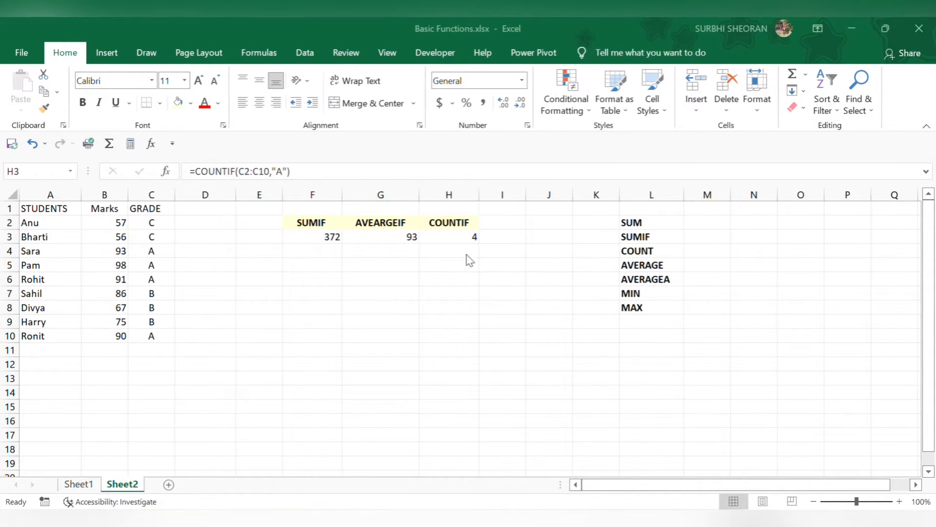
{"action": "left_click", "coordinate": [465, 241]}
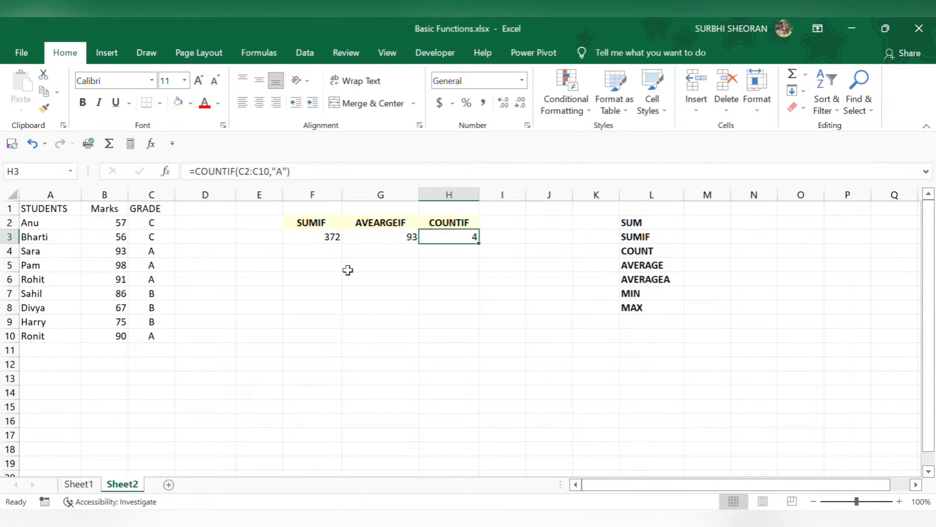
Count the students with marks above 50 in cell H4 with the formula =COUNTIF(B2:B10,">50").
{"action": "left_click", "coordinate": [442, 254]}
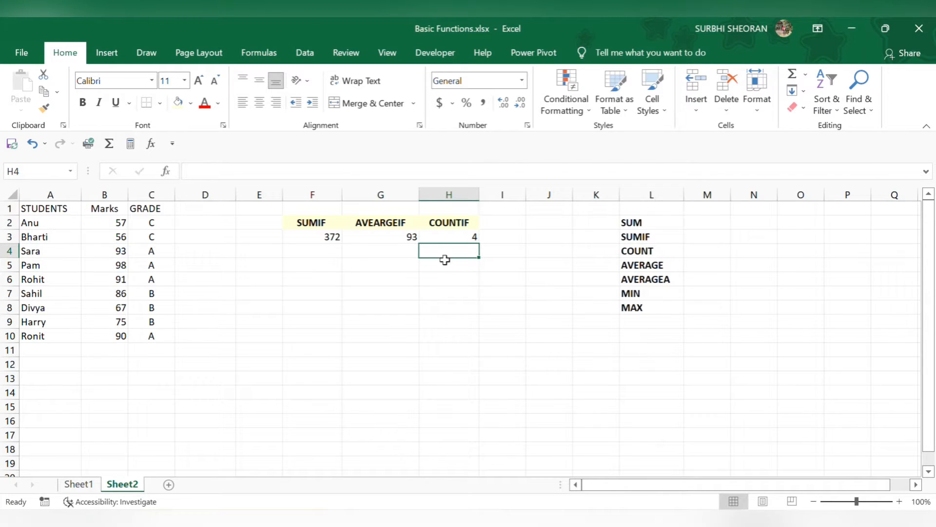
{"action": "type", "text": "=count"}
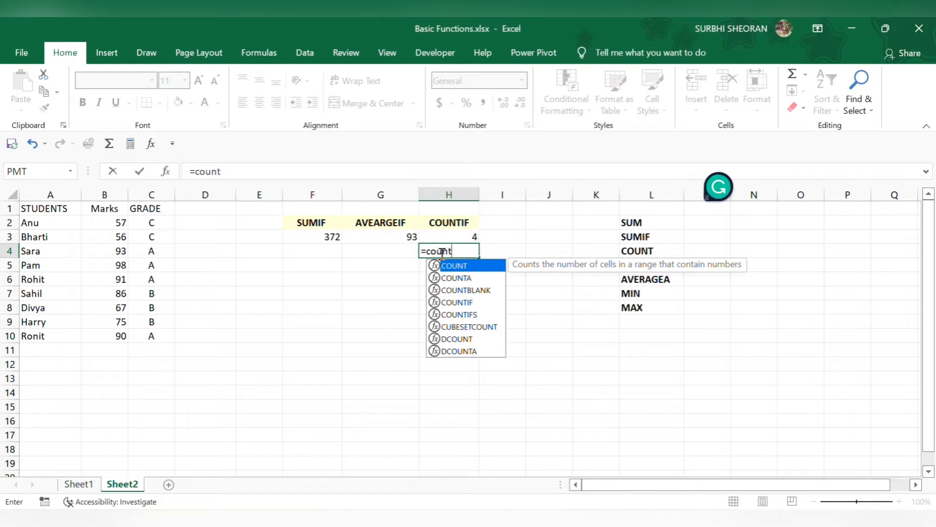
{"action": "type", "text": "if"}
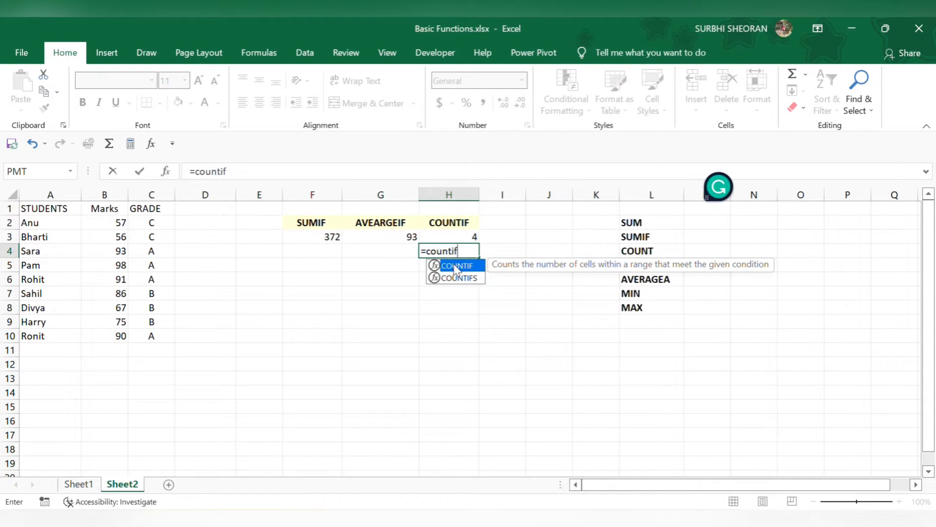
{"action": "double_click", "coordinate": [455, 266]}
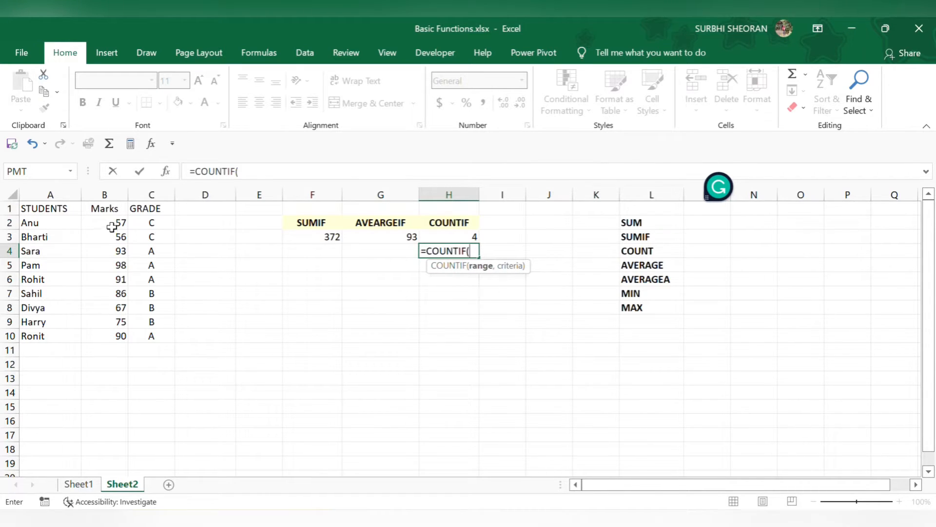
{"action": "left_click_drag", "start_coordinate": [112, 225], "coordinate": [115, 338]}
{"action": "type", "text": ",\">"}
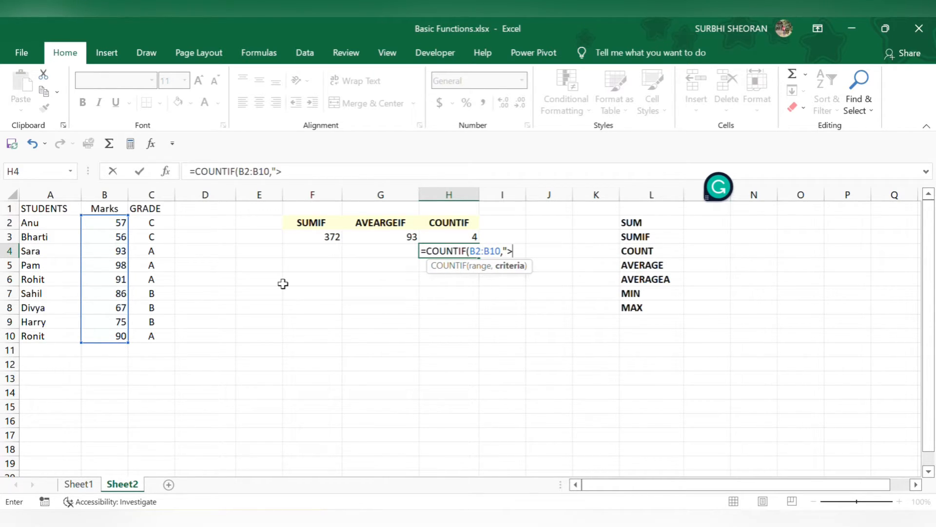
{"action": "type", "text": "50\")"}
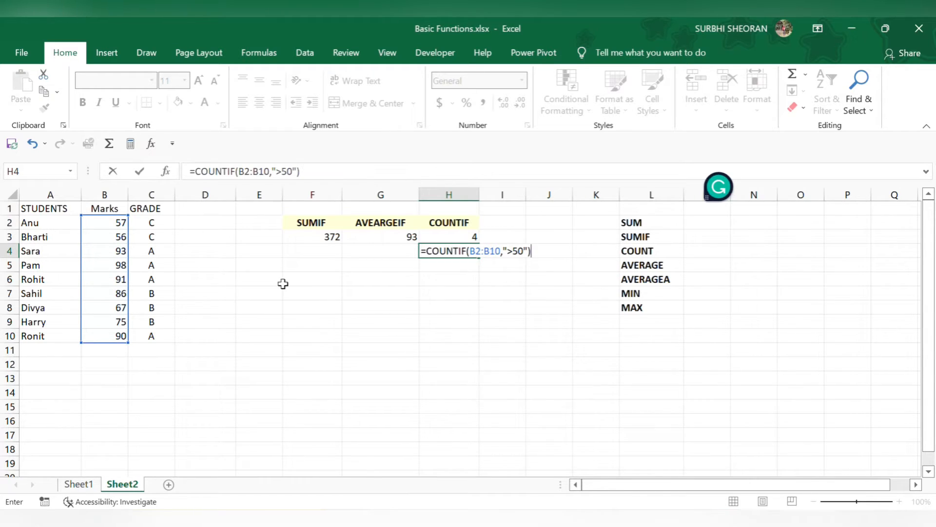
{"action": "key", "text": "ctrl+Return"}
{"action": "left_click", "coordinate": [443, 265]}
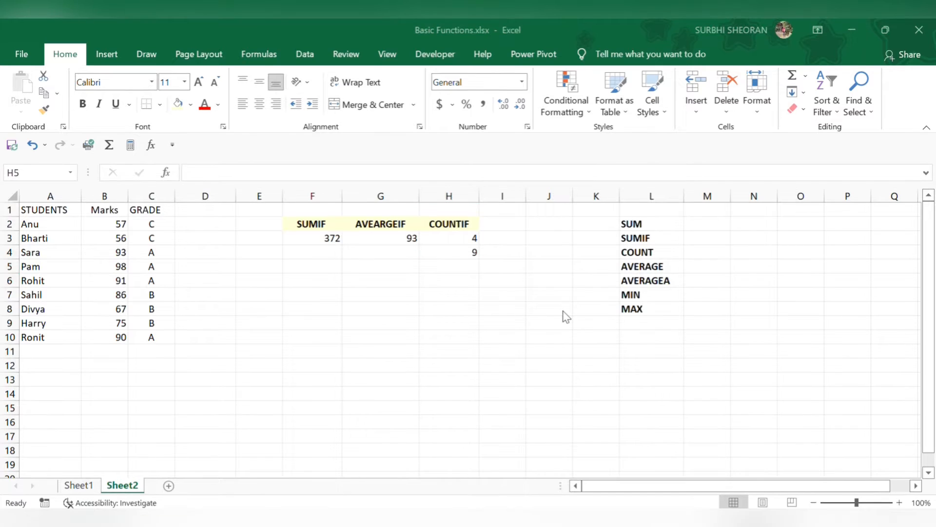
{"action": "left_click", "coordinate": [466, 252]}
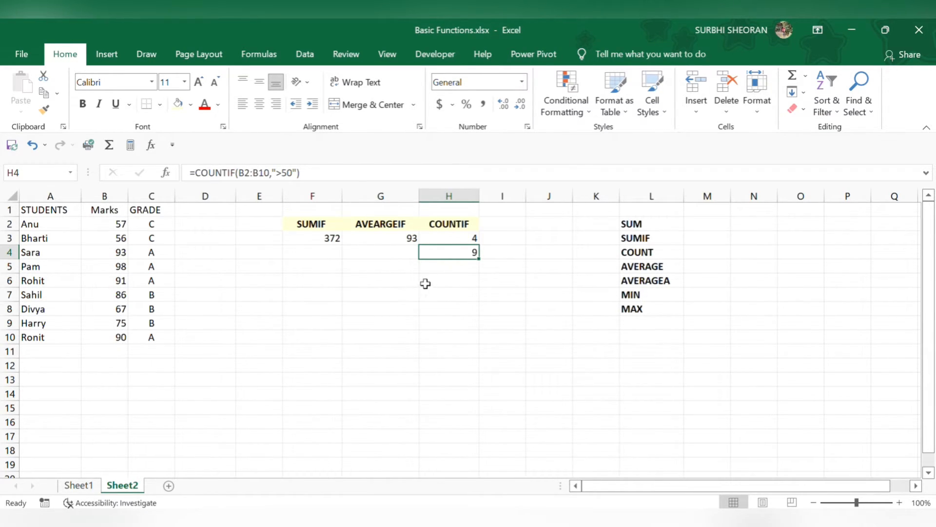
Count the students with marks above 80 in cell H5 with the formula =COUNTIF(B2:B10,">80").
{"action": "left_click", "coordinate": [455, 272]}
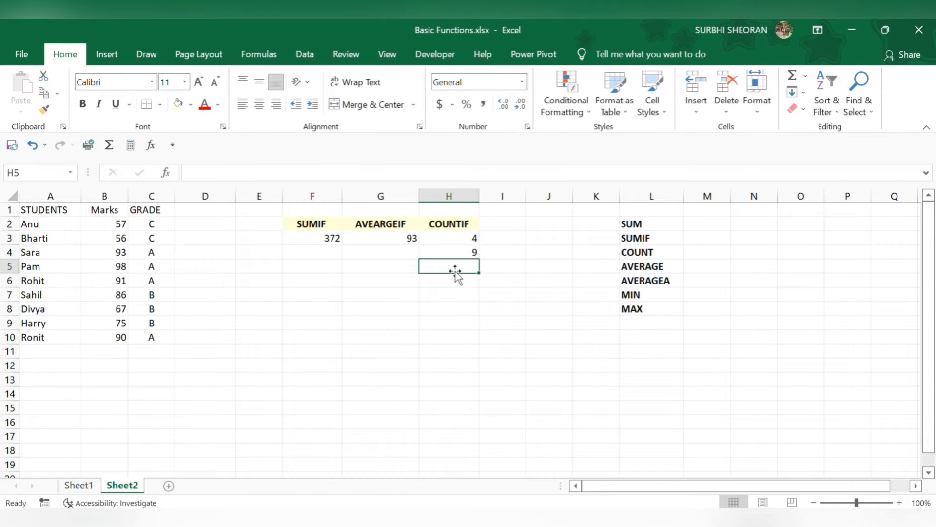
{"action": "type", "text": "=cou"}
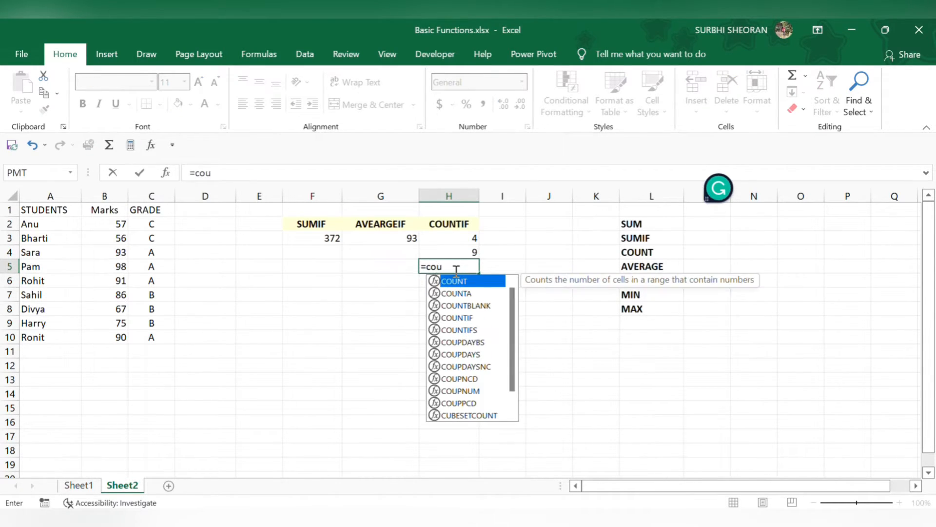
{"action": "type", "text": "ntif"}
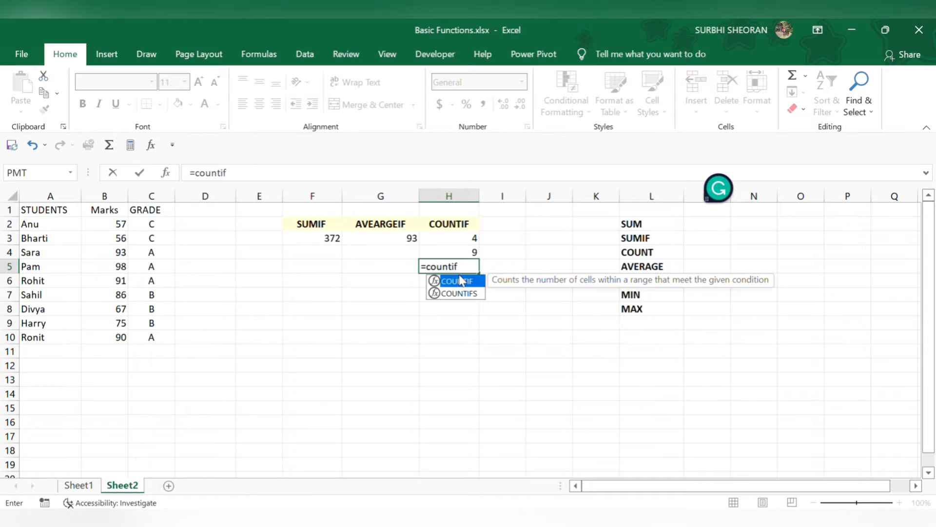
{"action": "double_click", "coordinate": [461, 280]}
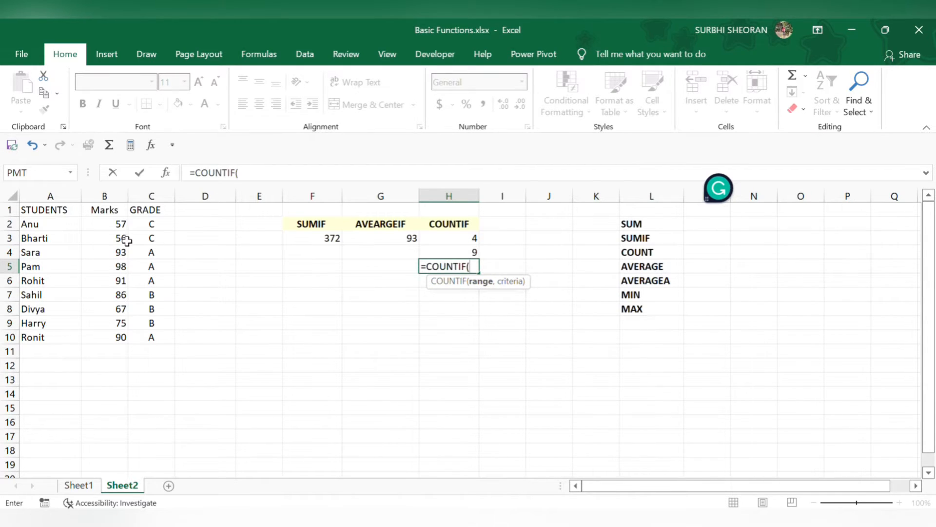
{"action": "left_click_drag", "start_coordinate": [120, 225], "coordinate": [119, 337]}
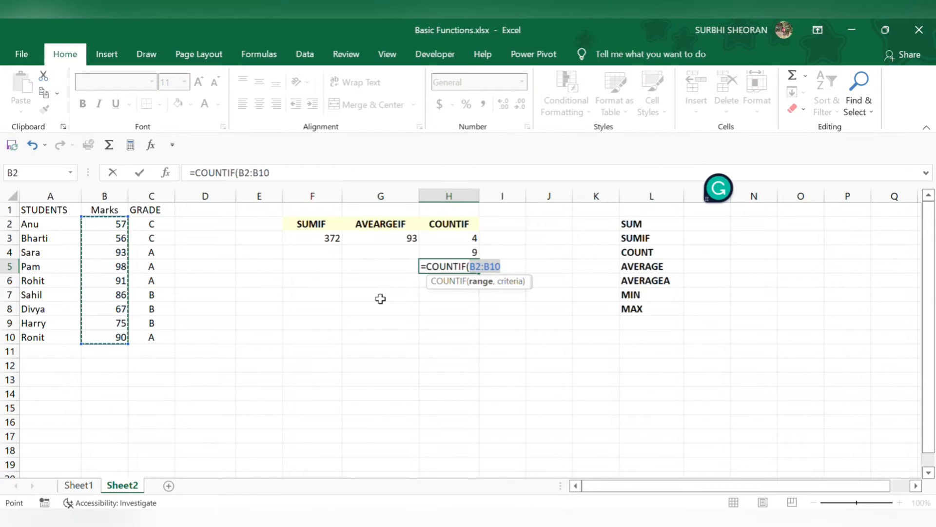
{"action": "type", "text": ","}
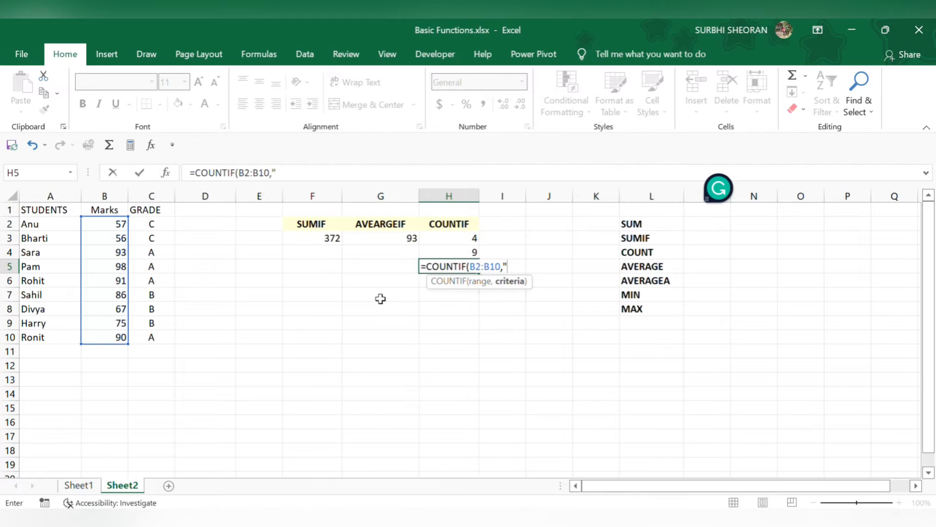
{"action": "type", "text": "80\")"}
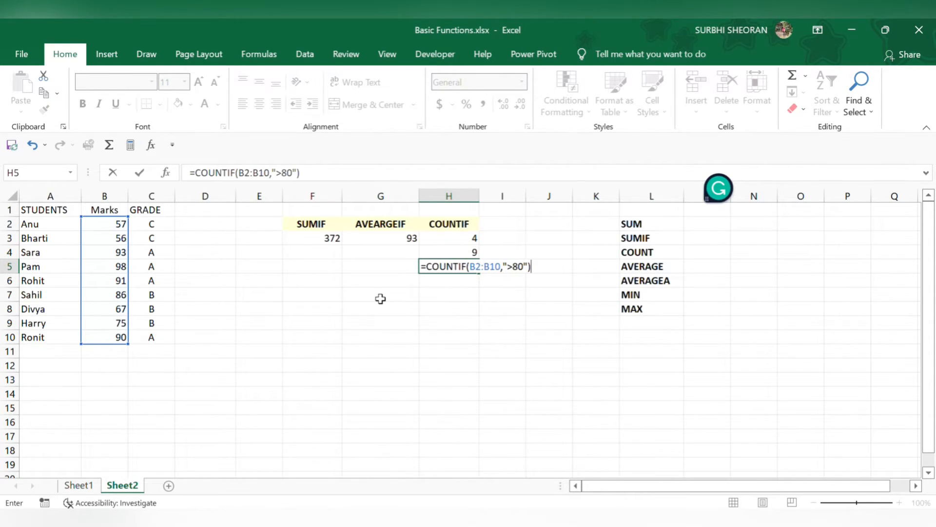
{"action": "key", "text": "Return"}
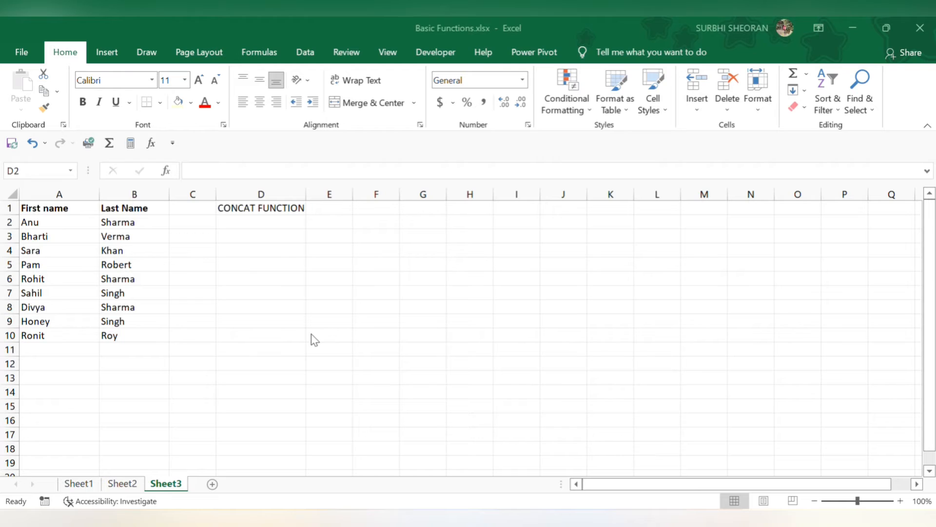
Join the first and last name of the first person in cell D2 of Sheet3 with the formula =CONCAT(A2,B2).
{"action": "left_click", "coordinate": [239, 223]}
{"action": "type", "text": "="}
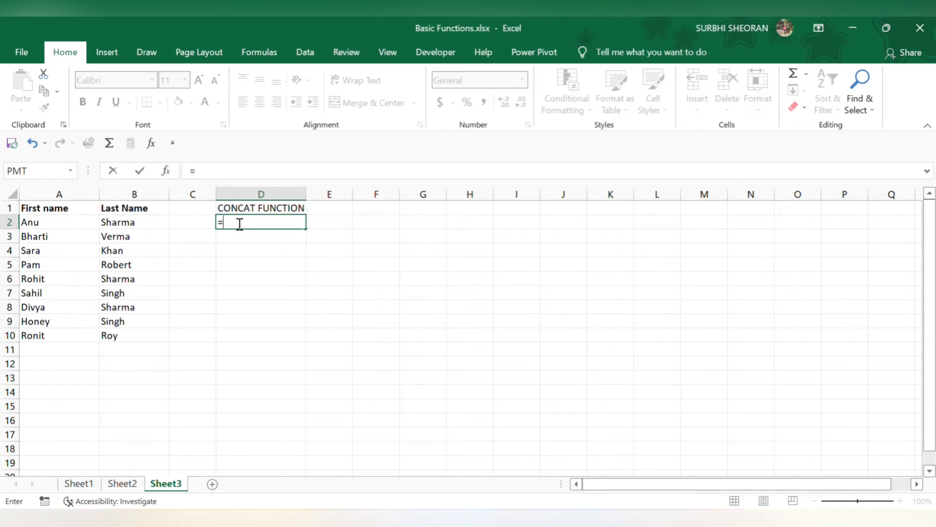
{"action": "type", "text": "concat"}
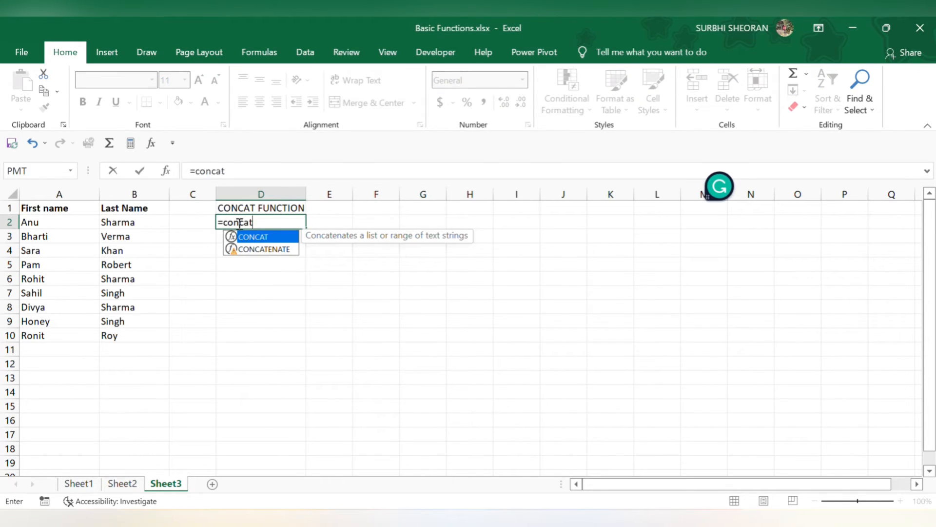
{"action": "double_click", "coordinate": [267, 238]}
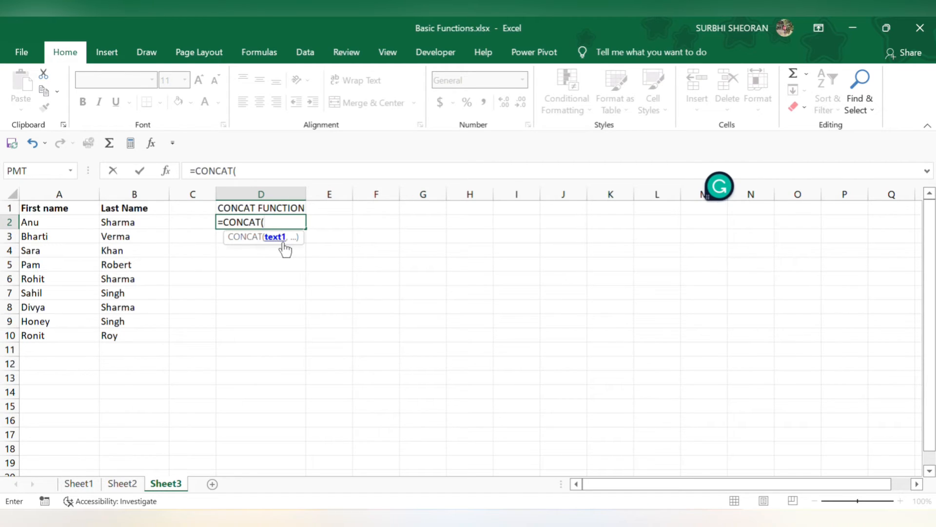
{"action": "left_click", "coordinate": [71, 223]}
{"action": "type", "text": ","}
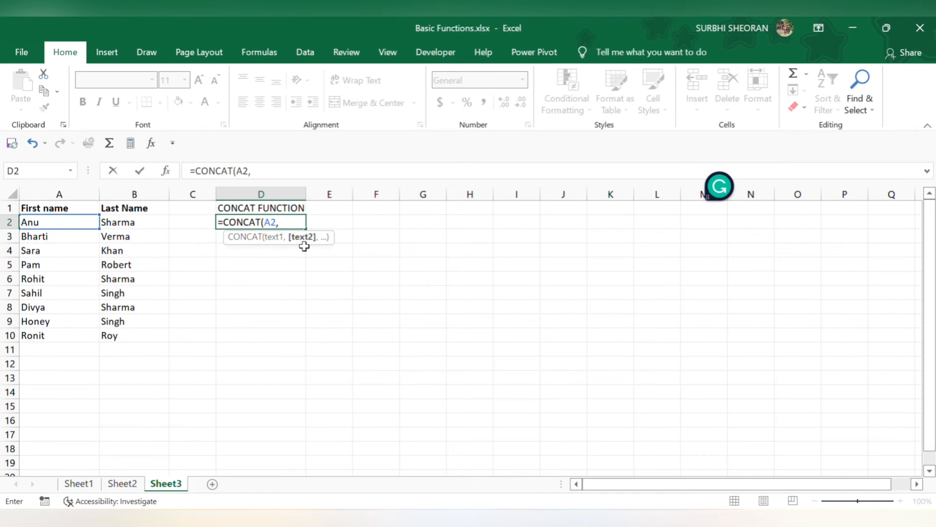
{"action": "left_click", "coordinate": [147, 223]}
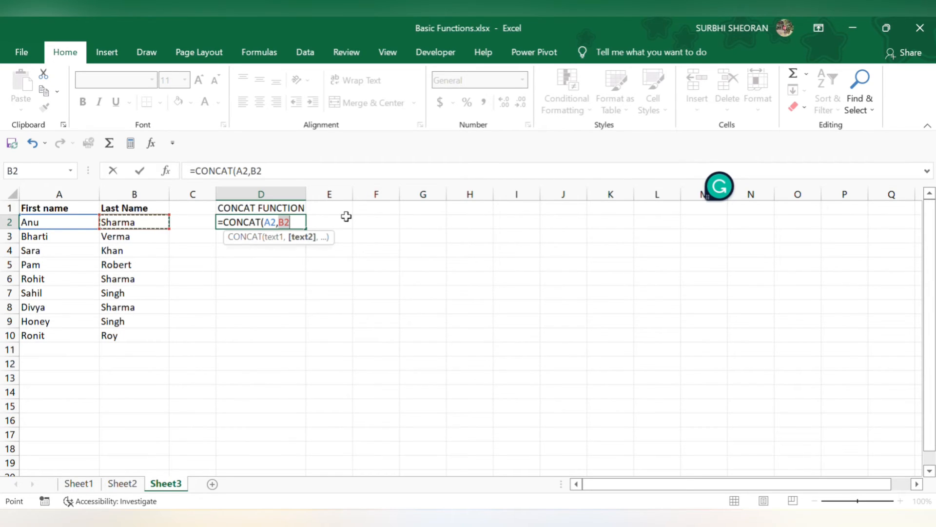
{"action": "type", "text": ")"}
{"action": "key", "text": "Return"}
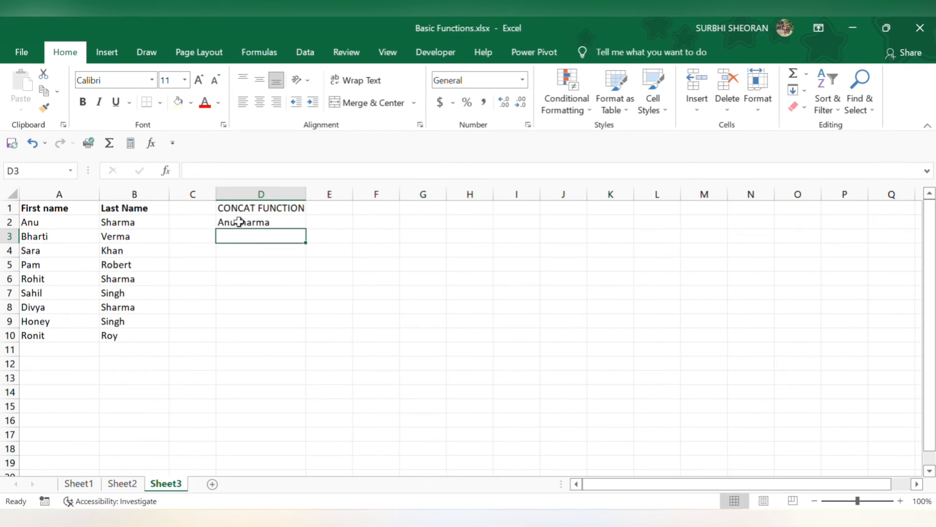
Add a space between the two names in cell D2 by changing the formula to =CONCAT(A2," ",B2).
{"action": "left_click", "coordinate": [271, 221]}
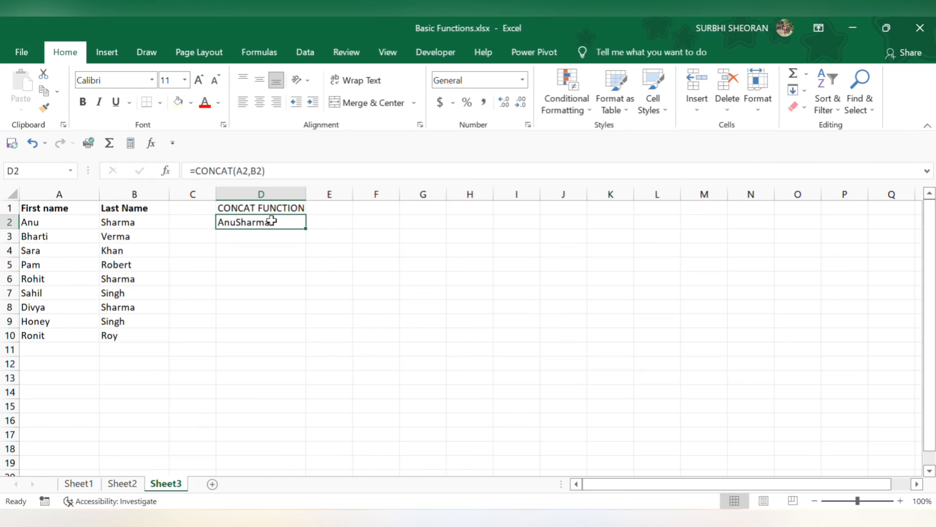
{"action": "double_click", "coordinate": [272, 221]}
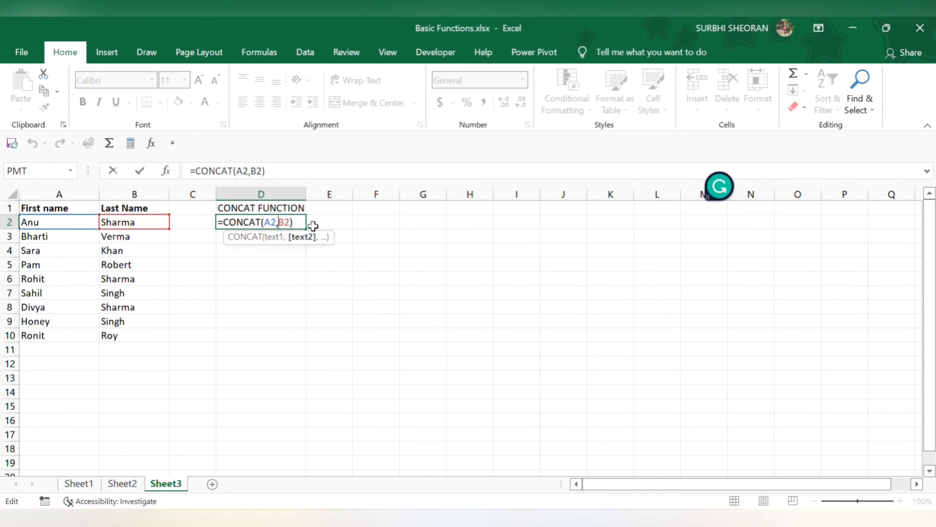
{"action": "type", "text": "\""}
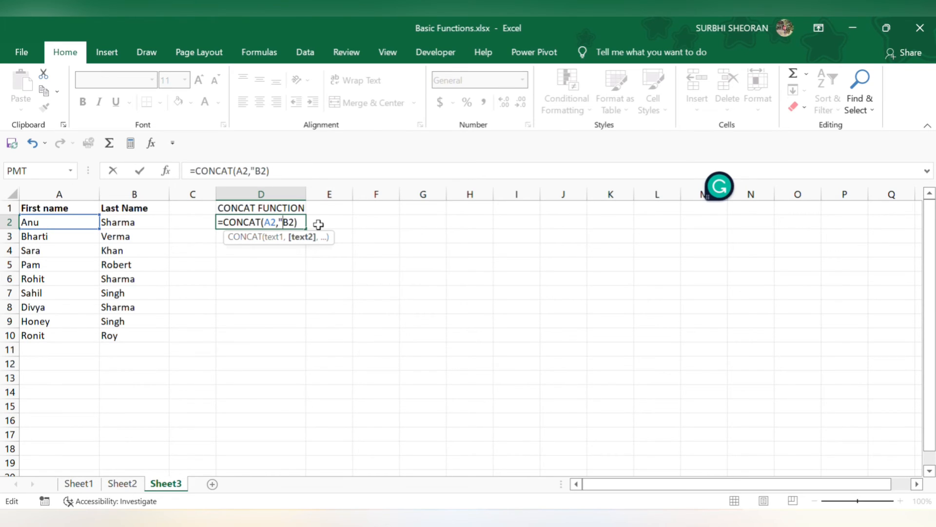
{"action": "type", "text": " \""}
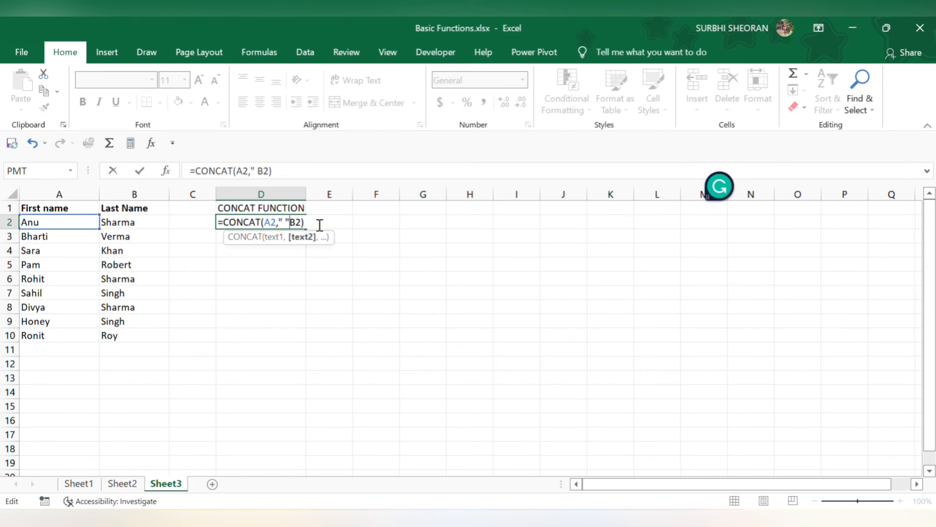
{"action": "type", "text": ","}
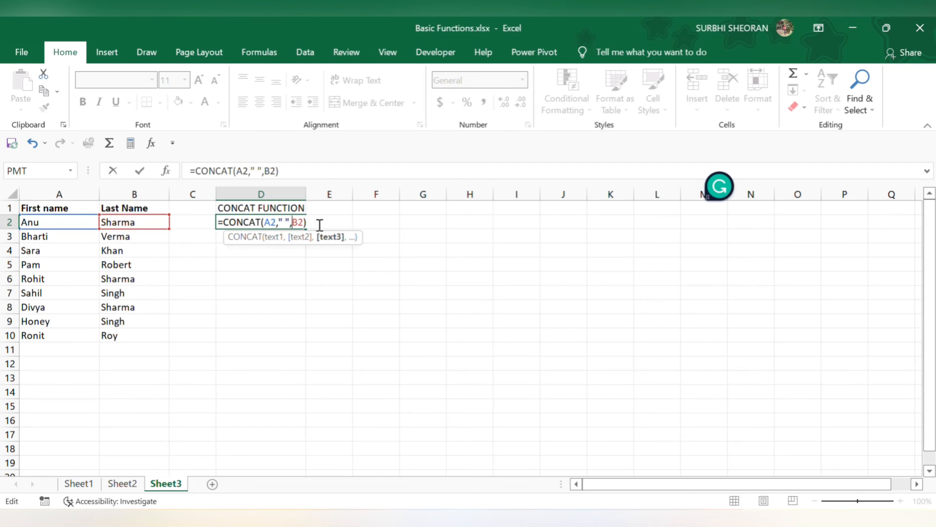
{"action": "left_click", "coordinate": [313, 224]}
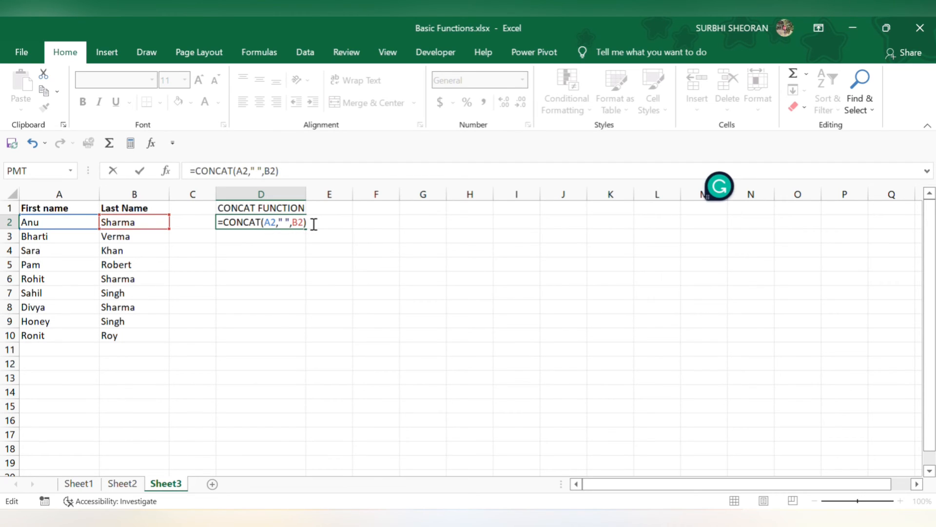
{"action": "key", "text": "Return"}
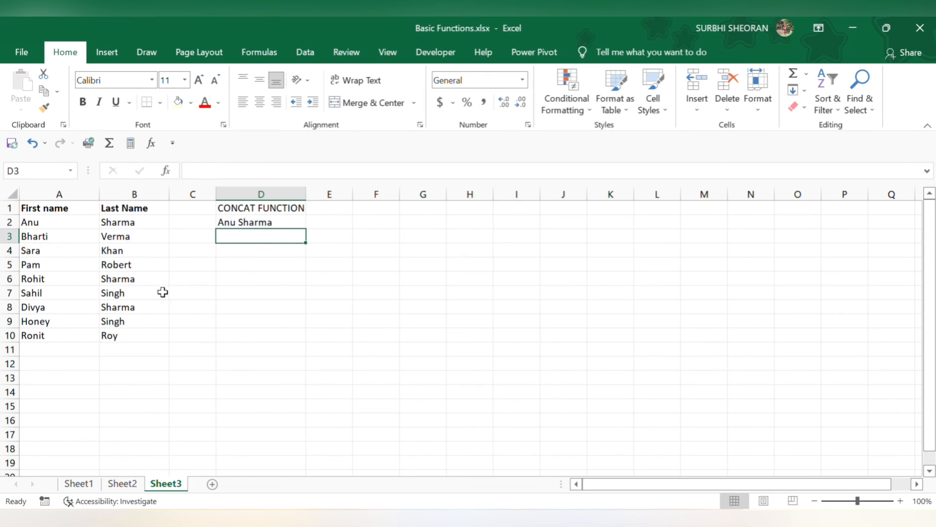
Fill the CONCAT formula from cell D2 down through D10 for the remaining names.
{"action": "left_click", "coordinate": [263, 220]}
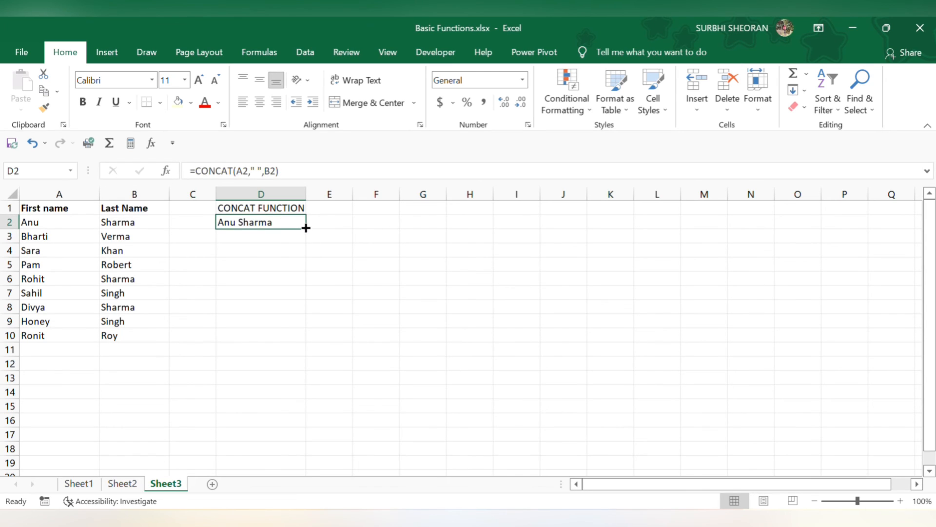
{"action": "left_click_drag", "start_coordinate": [306, 227], "coordinate": [301, 338]}
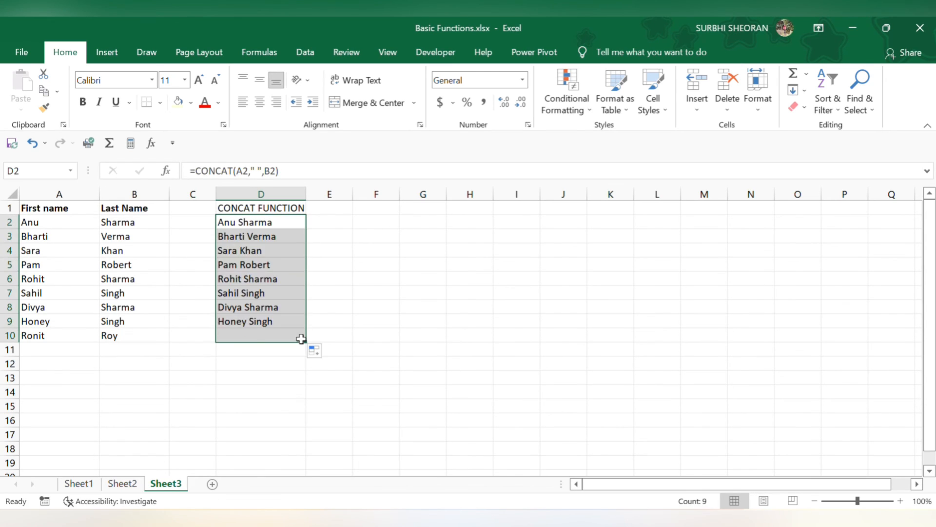
{"action": "left_click", "coordinate": [324, 226]}
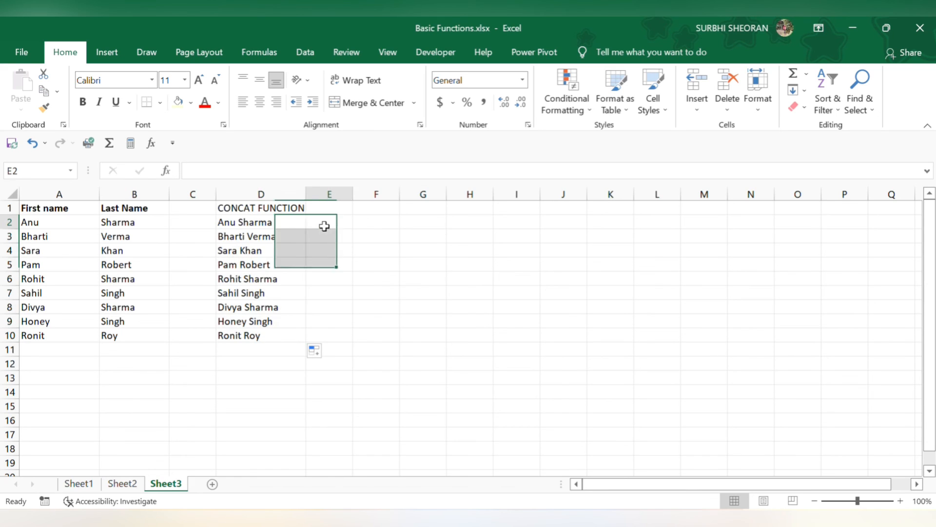